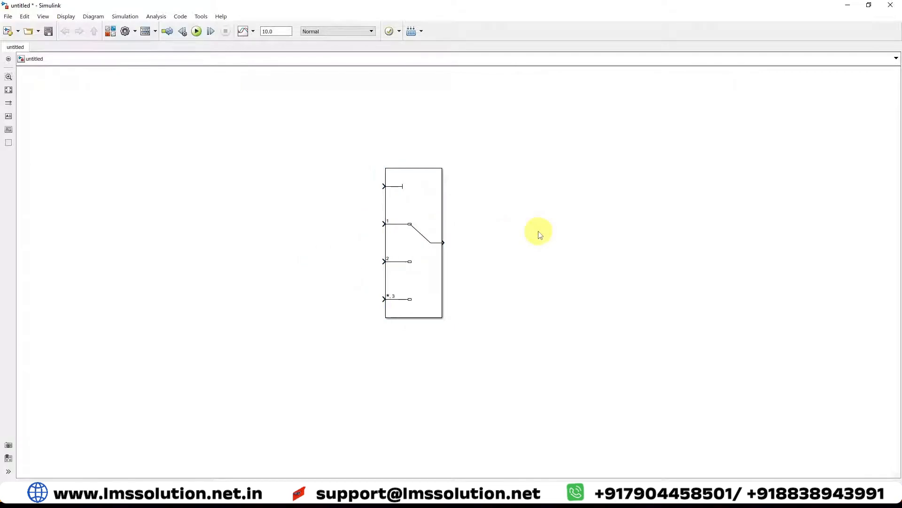
key(ctrl+2)
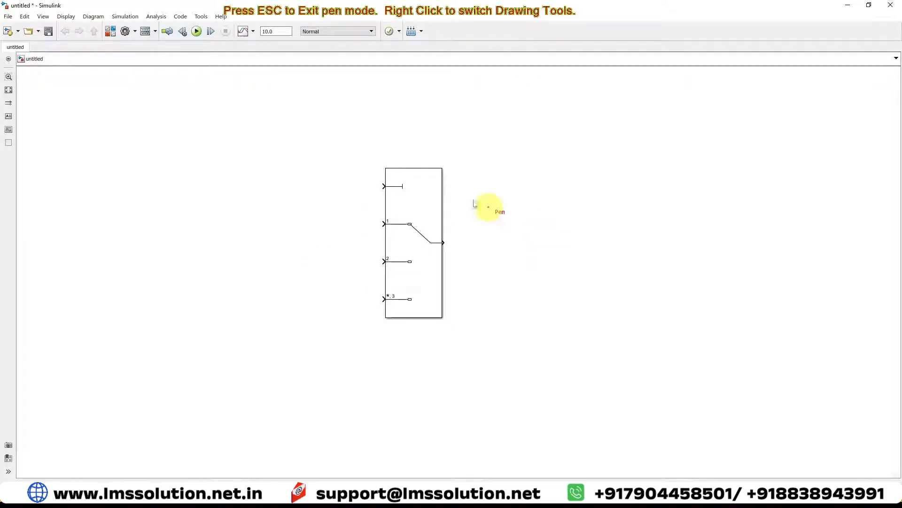
drag(378, 186, 394, 184)
drag(381, 227, 394, 221)
drag(383, 262, 393, 260)
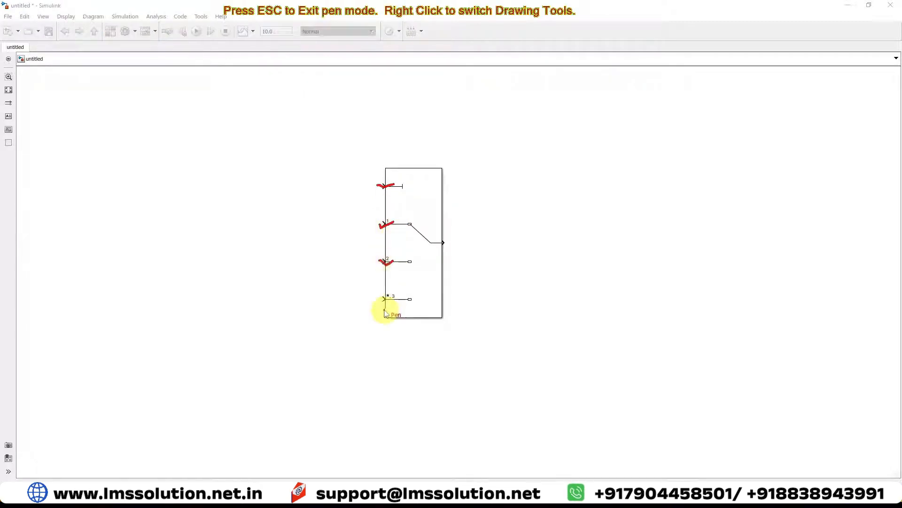
drag(379, 298, 397, 290)
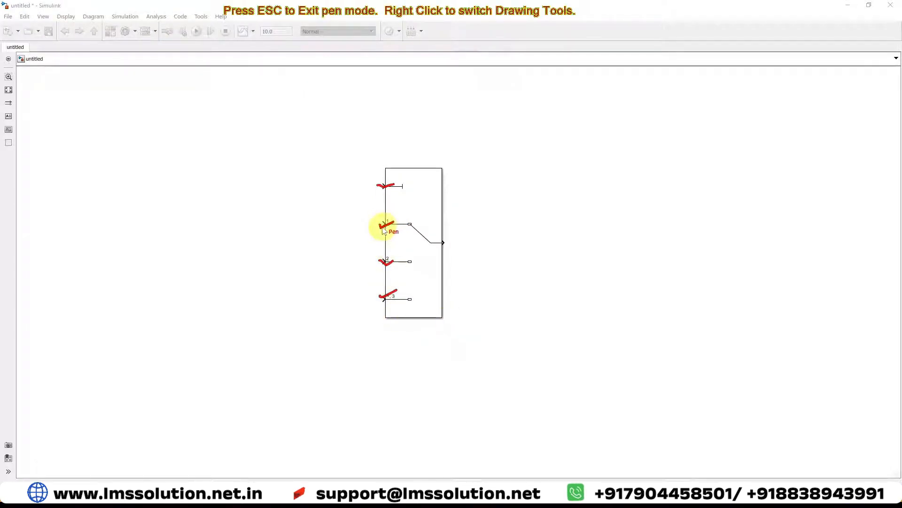
drag(382, 222, 396, 221)
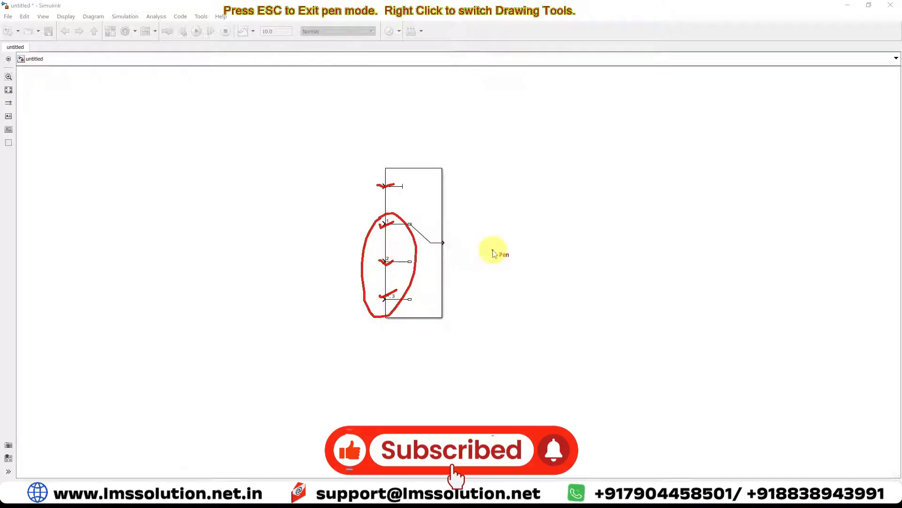
mouse_move(397, 177)
mouse_down()
mouse_move(357, 175)
mouse_move(393, 195)
mouse_move(399, 177)
mouse_up()
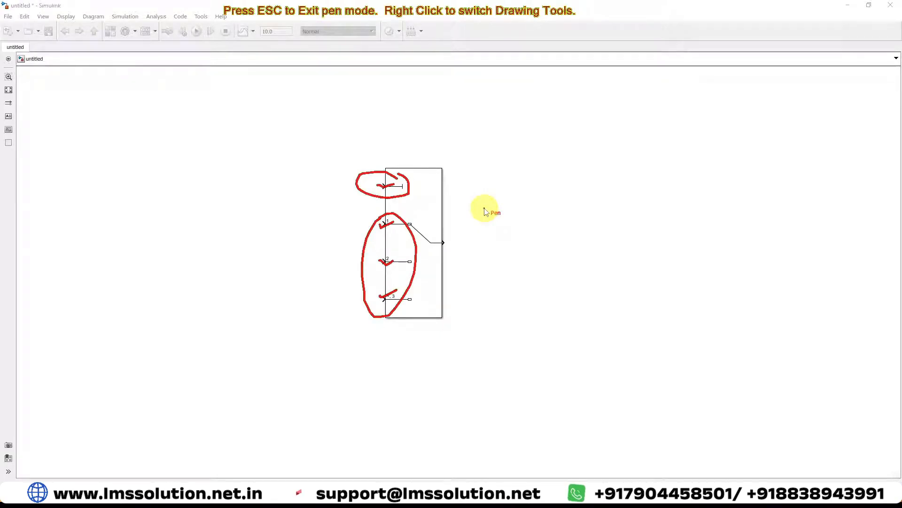
drag(347, 176, 348, 188)
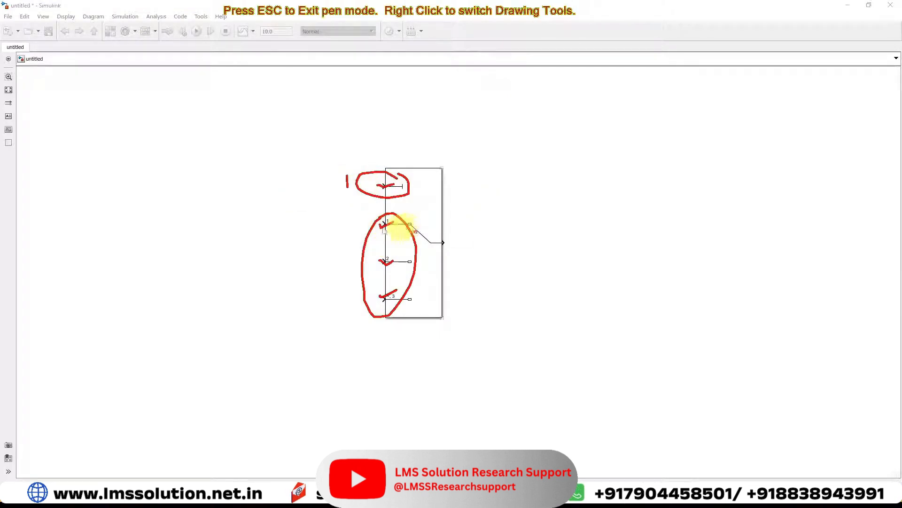
drag(348, 224, 464, 243)
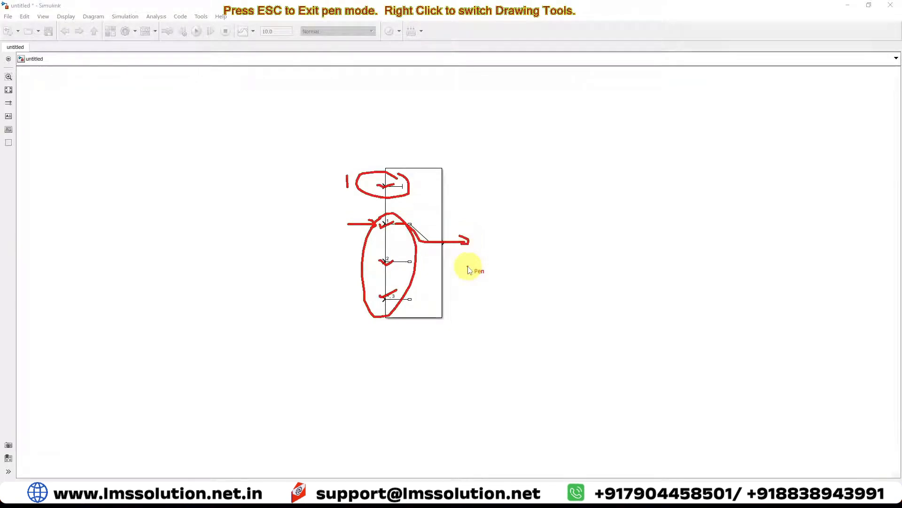
drag(317, 180, 342, 186)
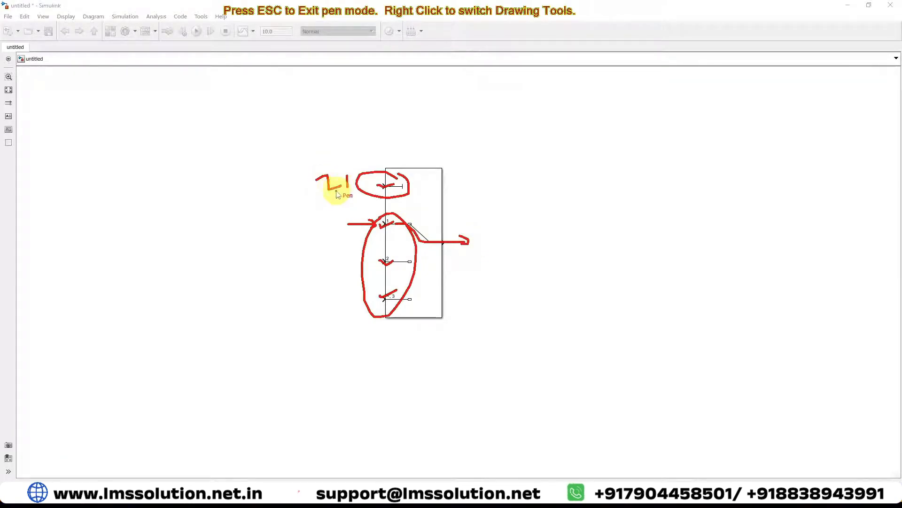
mouse_move(339, 177)
mouse_down()
mouse_move(330, 173)
mouse_move(329, 203)
mouse_move(337, 178)
mouse_up()
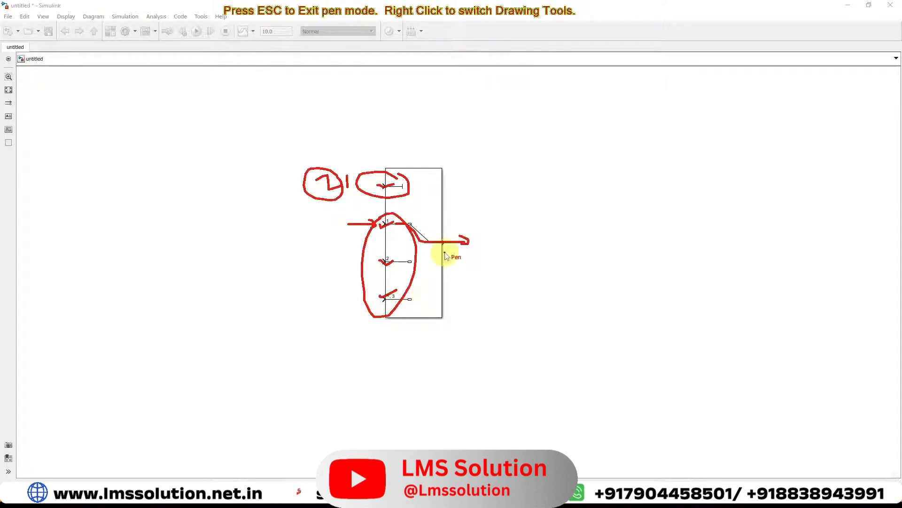
key(Escape)
Step: Review the Multiport Switch block's data port order, number of data ports and default-case parameters
double_click(413, 207)
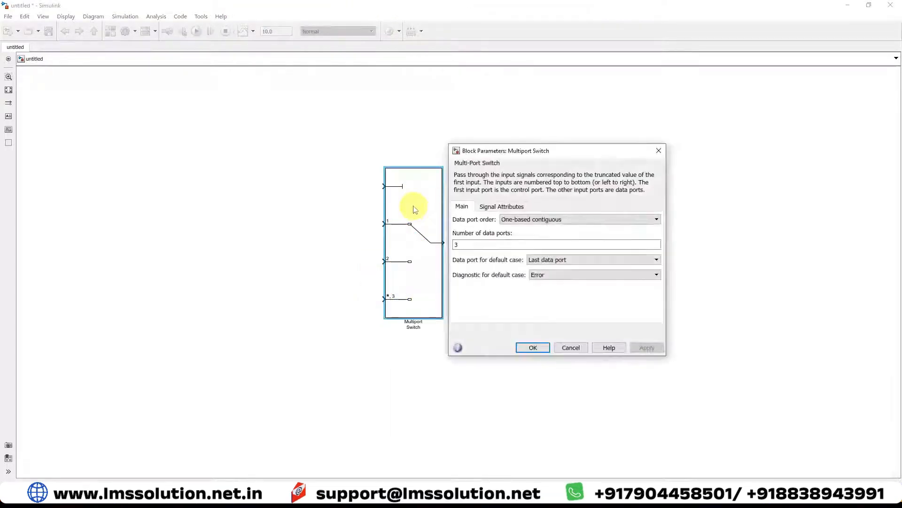
drag(488, 152, 469, 124)
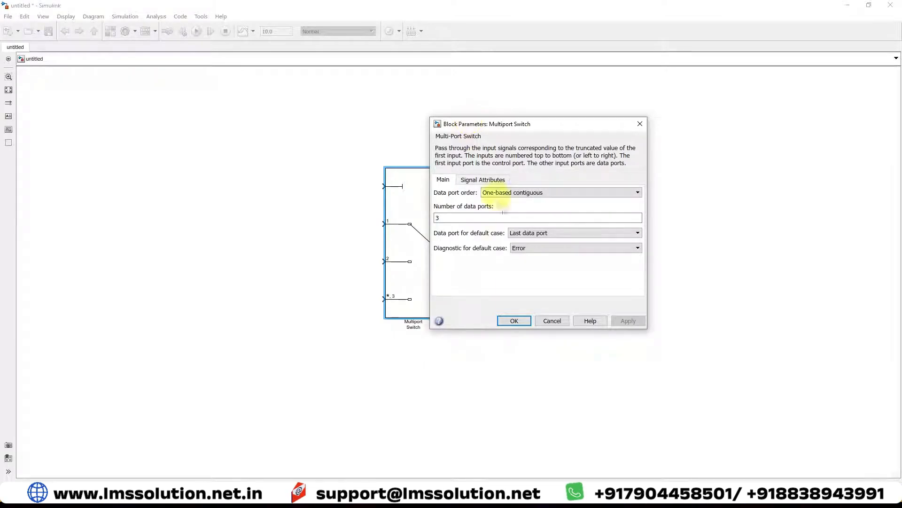
click(512, 321)
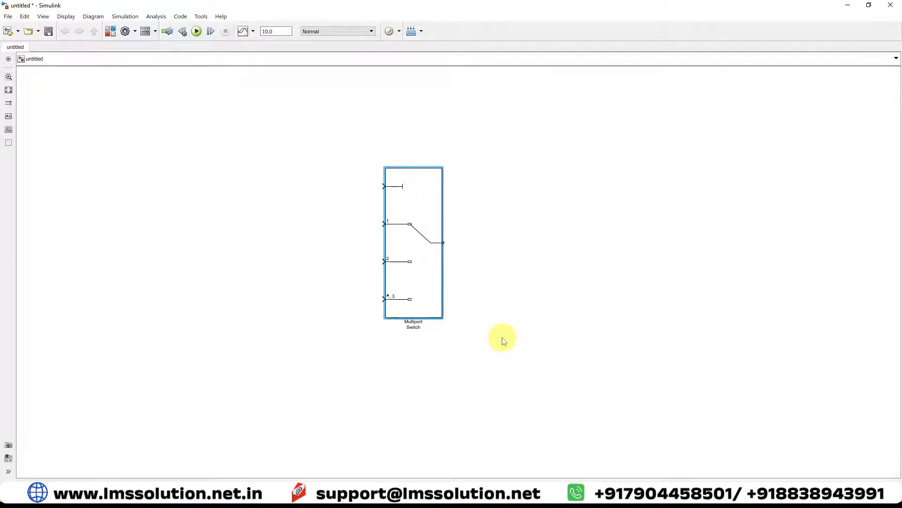
Step: Add a Sine Wave block wired to the Multiport Switch's data port 1 and a Triangle Generator block beside data port 2
double_click(277, 296)
text(sin)
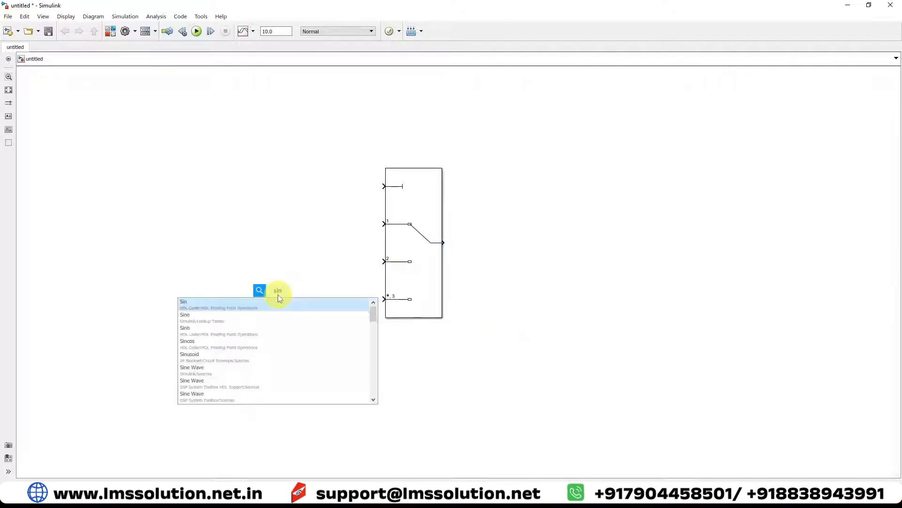
key(Return)
double_click(312, 275)
text(tri)
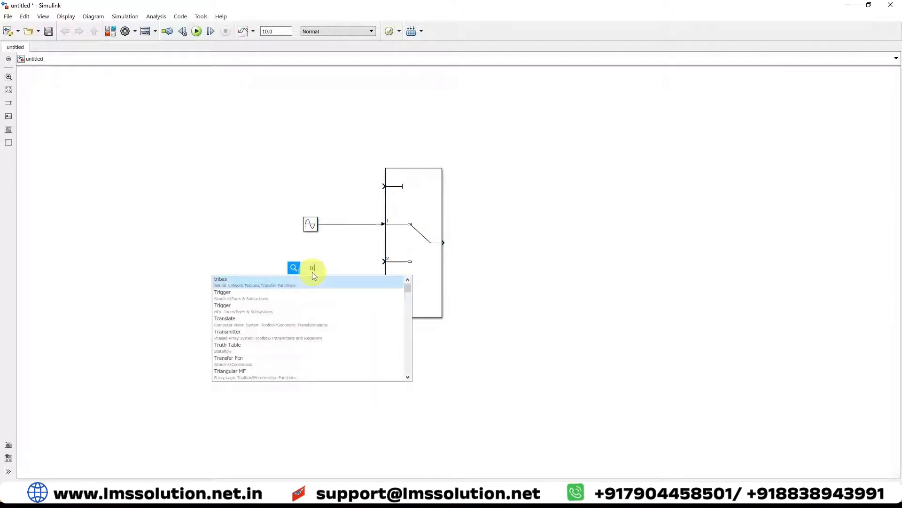
key(Return)
drag(309, 261, 308, 266)
Step: Add a Signal Generator block below the Triangle Generator, wired to the Multiport Switch's data port 3
double_click(309, 337)
text(sig)
key(Return)
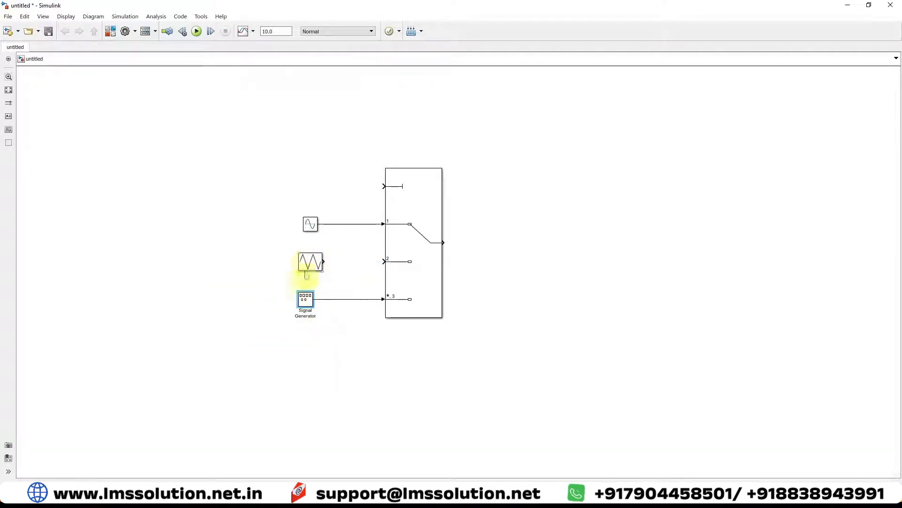
Step: Set the Sine Wave block's frequency to 2*pi rad/sec
double_click(310, 224)
double_click(352, 305)
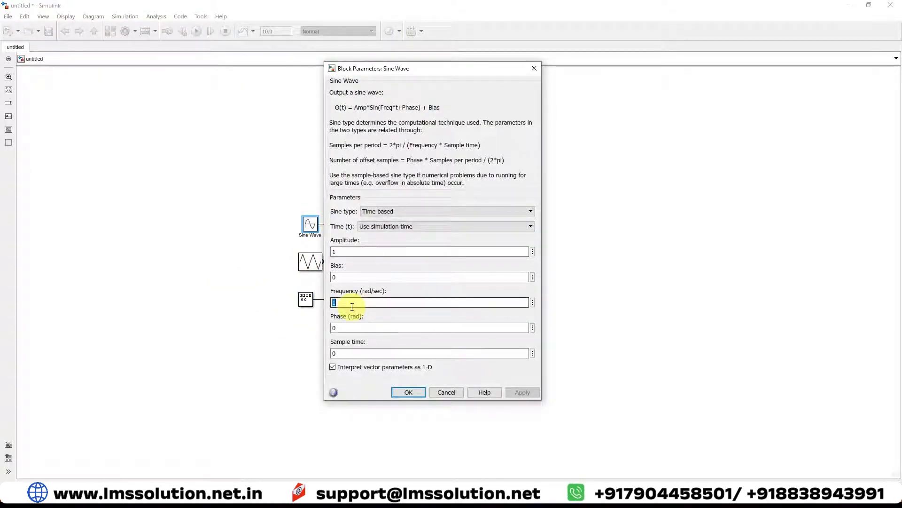
text(2*pi*50)
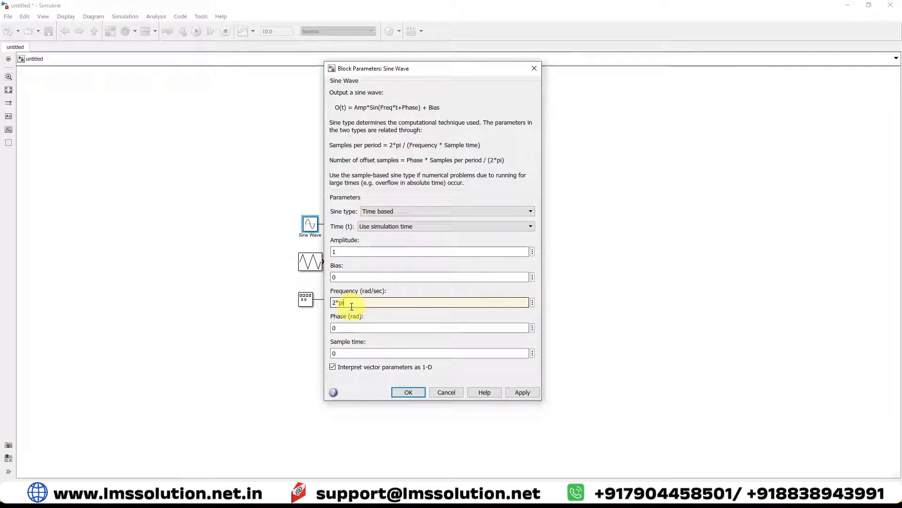
key(Return)
Step: Set the Triangle Generator's frequency to 1 Hz
click(322, 263)
double_click(321, 263)
double_click(358, 245)
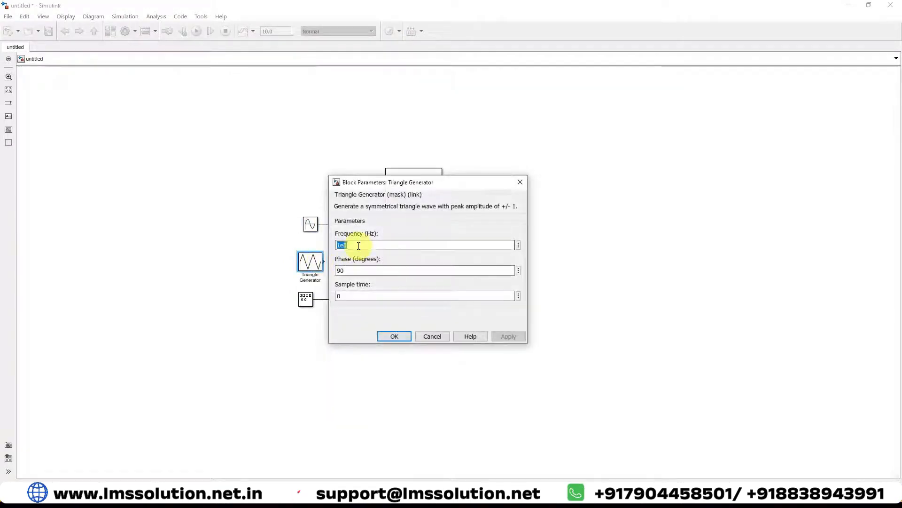
text(1)
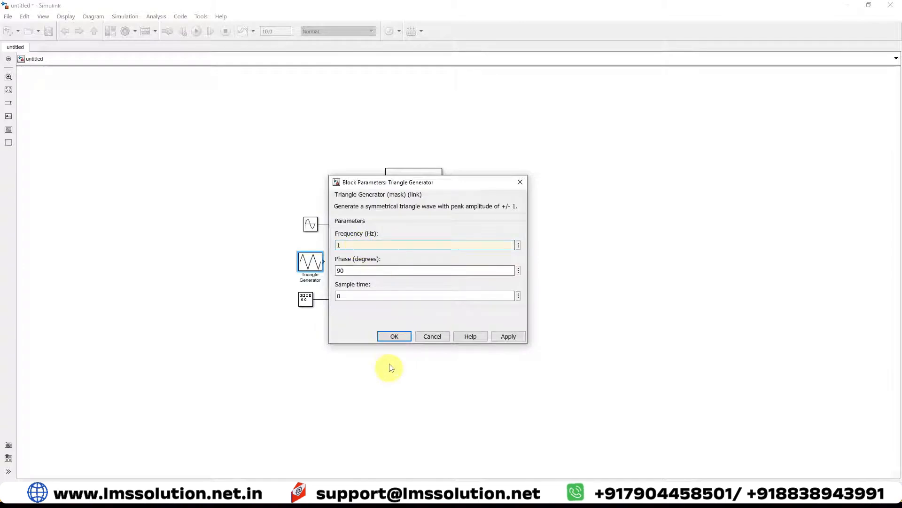
click(394, 336)
Step: Configure the Signal Generator for a square waveform with its frequency units in Hertz
double_click(305, 298)
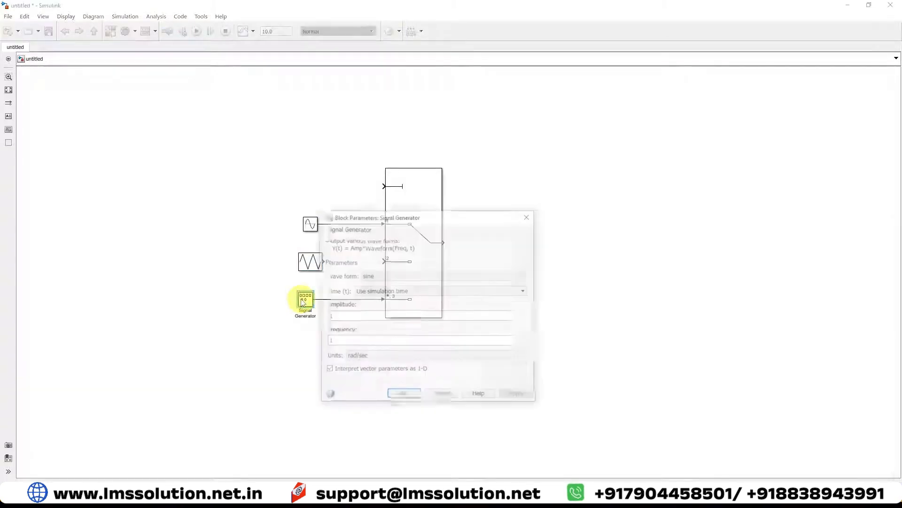
click(367, 276)
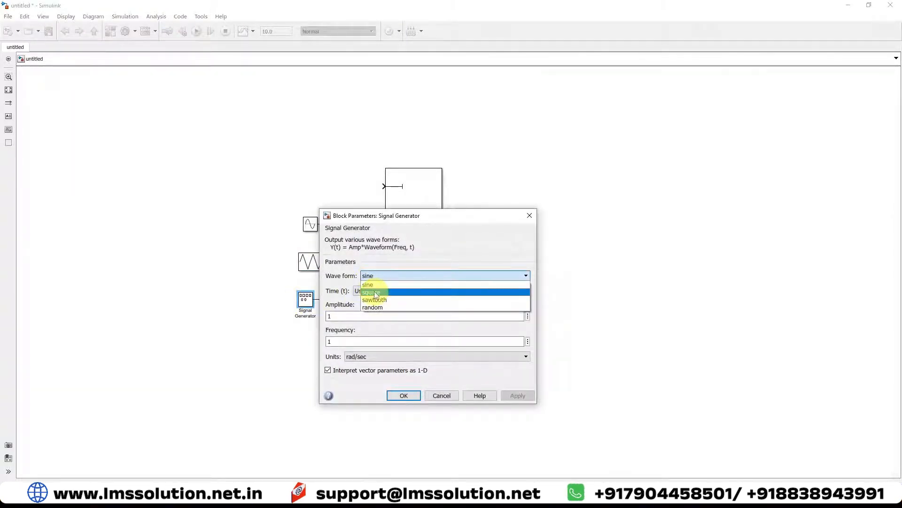
click(375, 293)
click(353, 357)
click(357, 371)
click(336, 340)
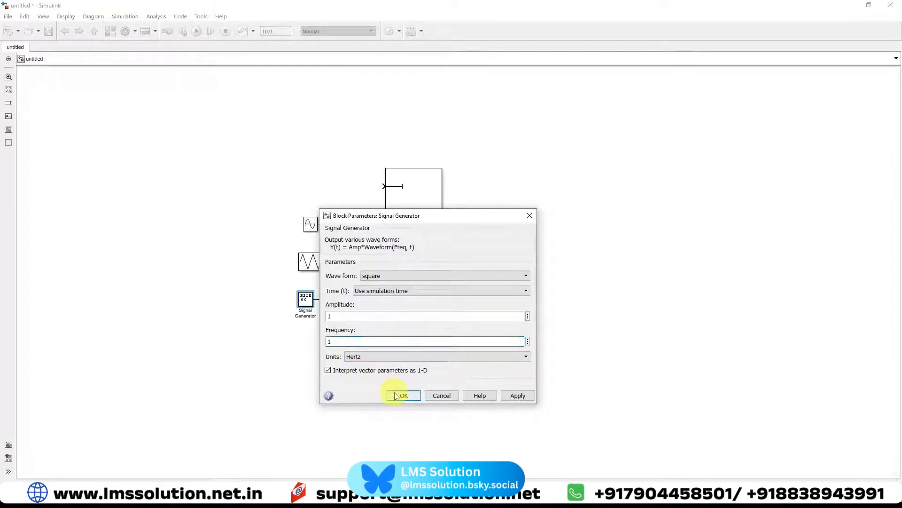
click(403, 395)
Step: Connect the Triangle Generator to the switch's data port 2 and align the Signal Generator under the other source blocks
click(318, 253)
drag(324, 261, 384, 261)
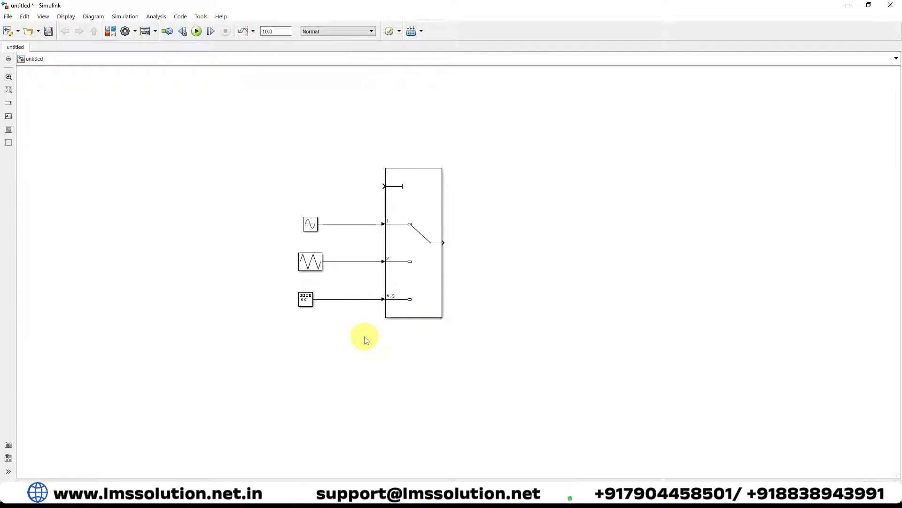
drag(303, 299, 309, 299)
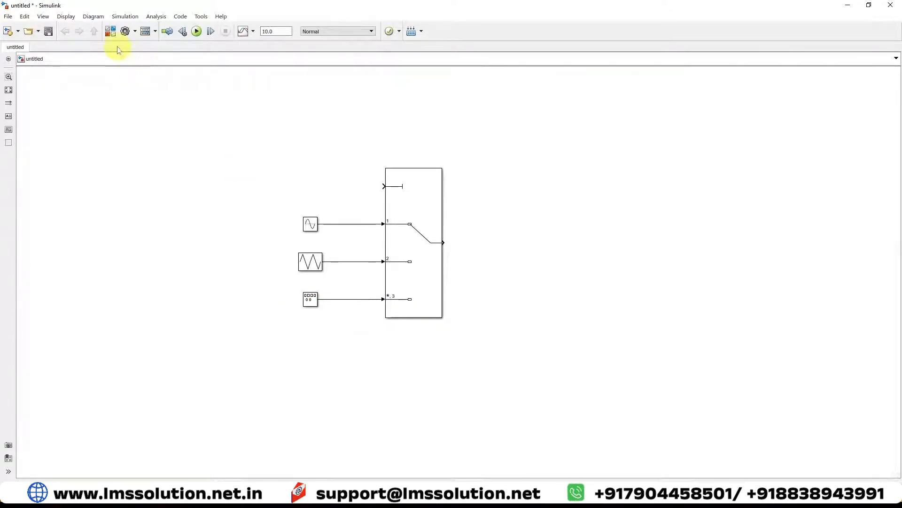
Step: Add a Repeating Sequence Stair block from the Simulink Sources library and connect it to the switch's control port
click(110, 31)
click(497, 219)
scroll(684, 226, down, 10)
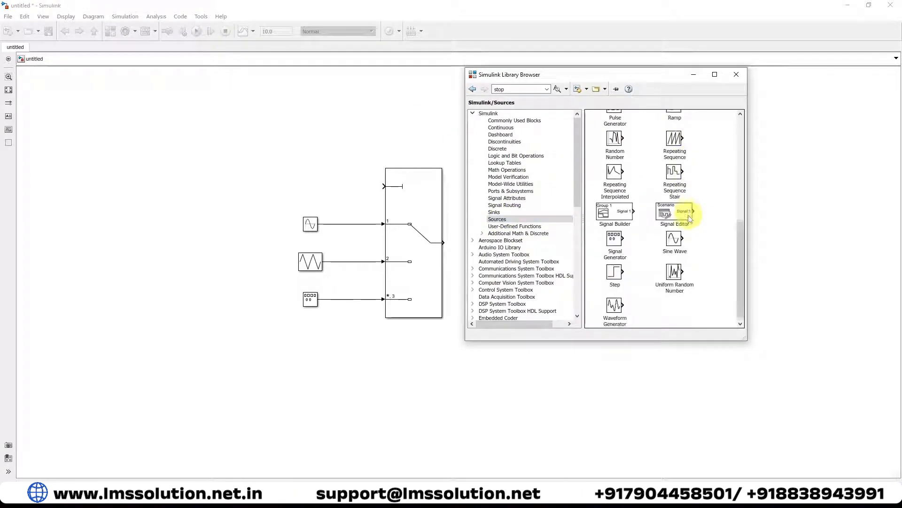
drag(675, 187, 383, 185)
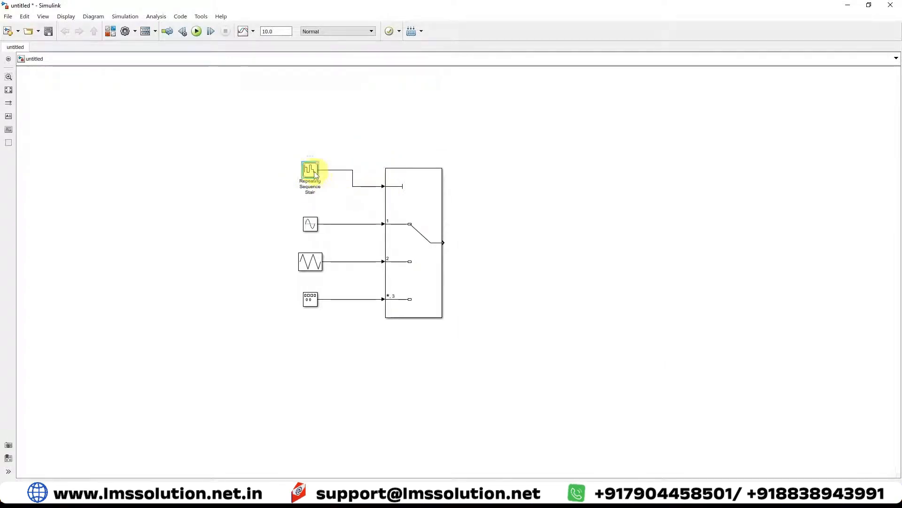
Step: Set the Repeating Sequence Stair's output values to [1 2 3 3 2 1].' and its sample time to 2
double_click(315, 174)
click(351, 181)
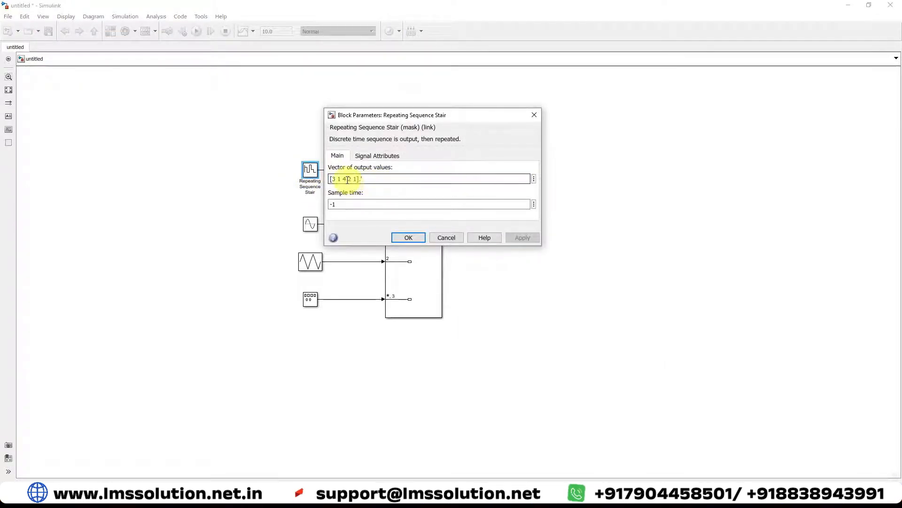
key(BackSpace)
key(BackSpace)
key(BackSpace)
key(BackSpace)
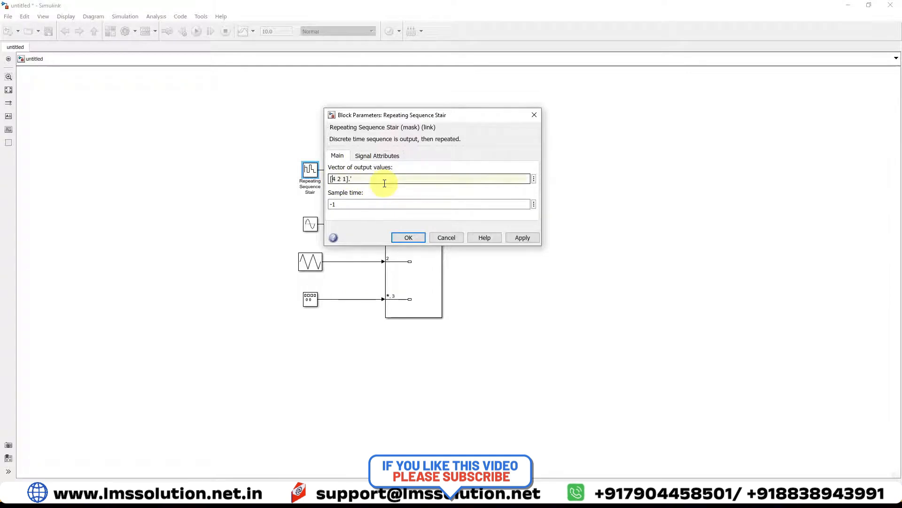
text(2 3 )
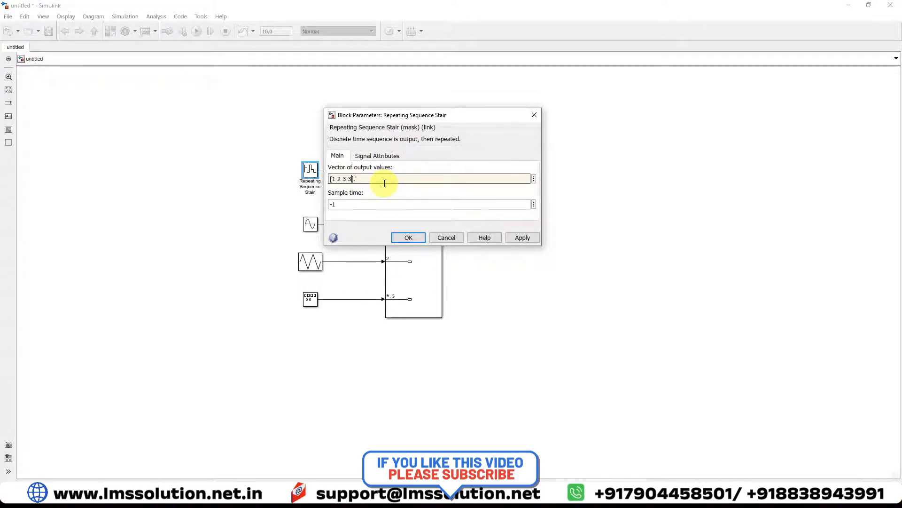
text(32)
click(361, 206)
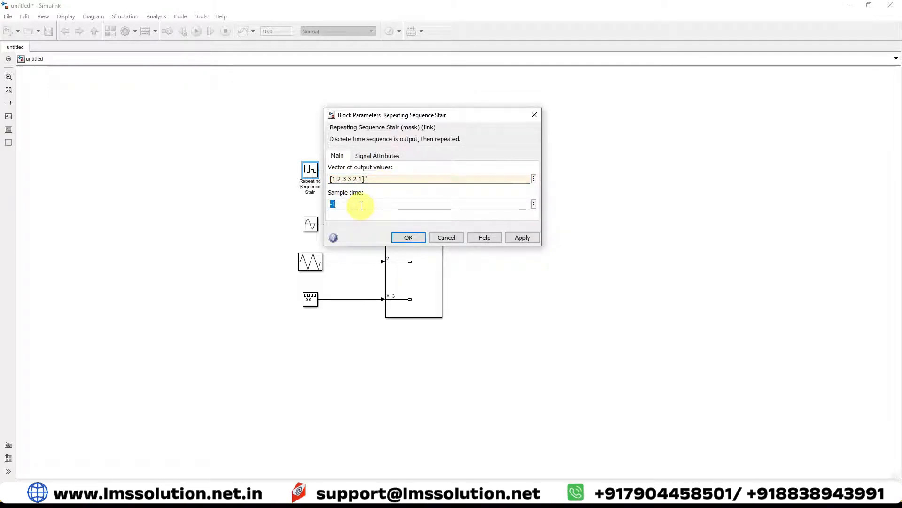
text(2)
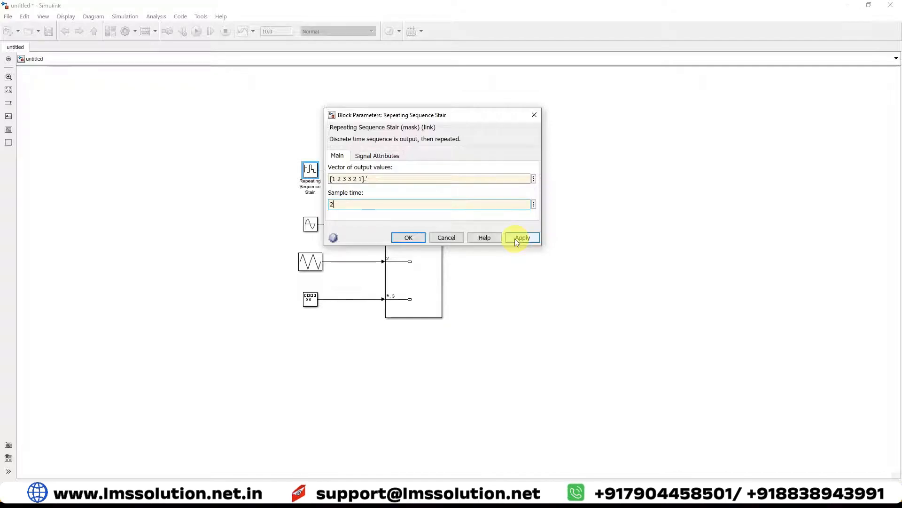
click(517, 240)
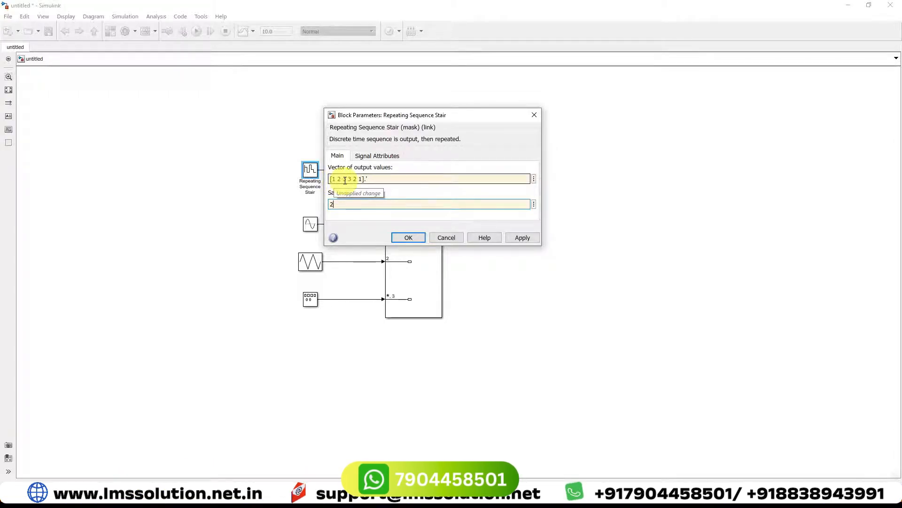
click(408, 238)
Step: Set the model's simulation stop time to 30
click(276, 28)
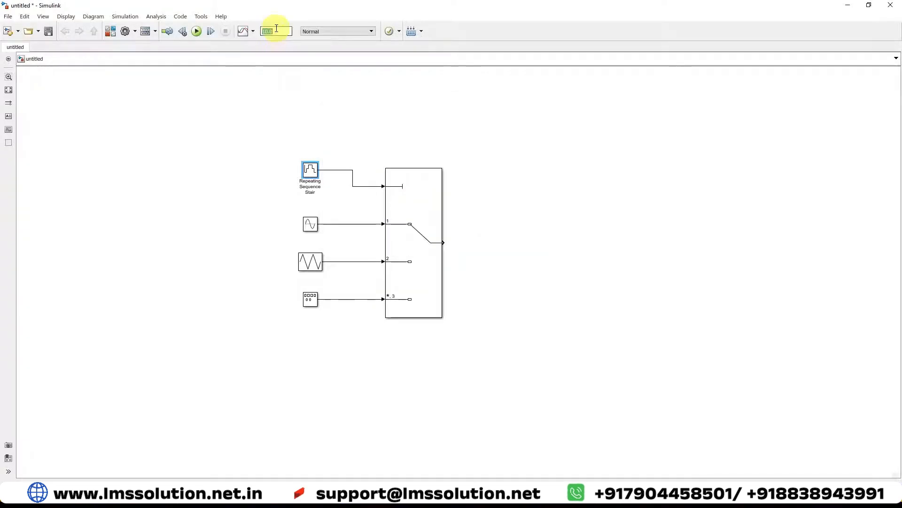
text(30)
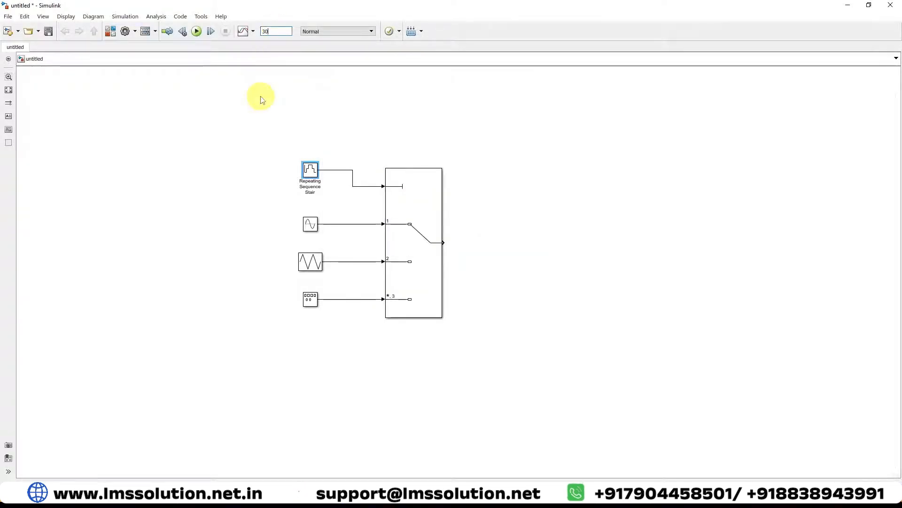
click(183, 31)
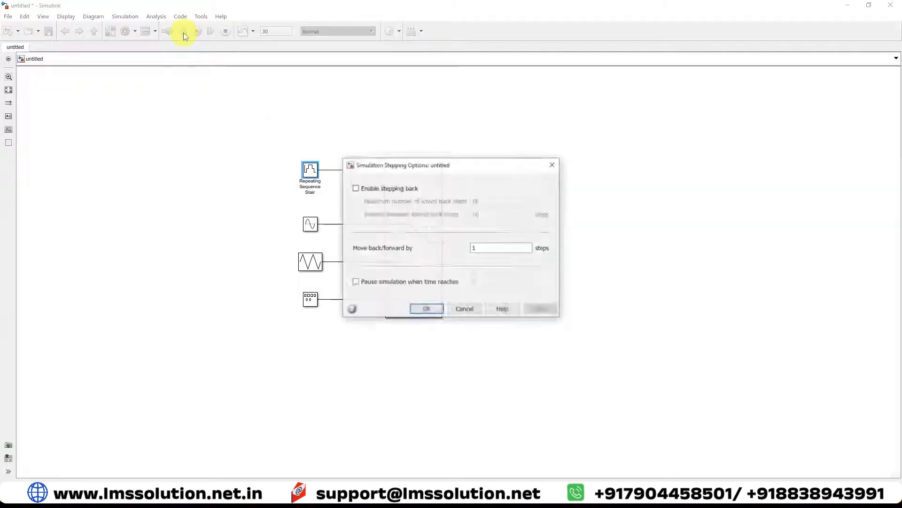
Step: Set the simulation stepping options to move back/forward by 200000 steps
double_click(489, 247)
text(20000)
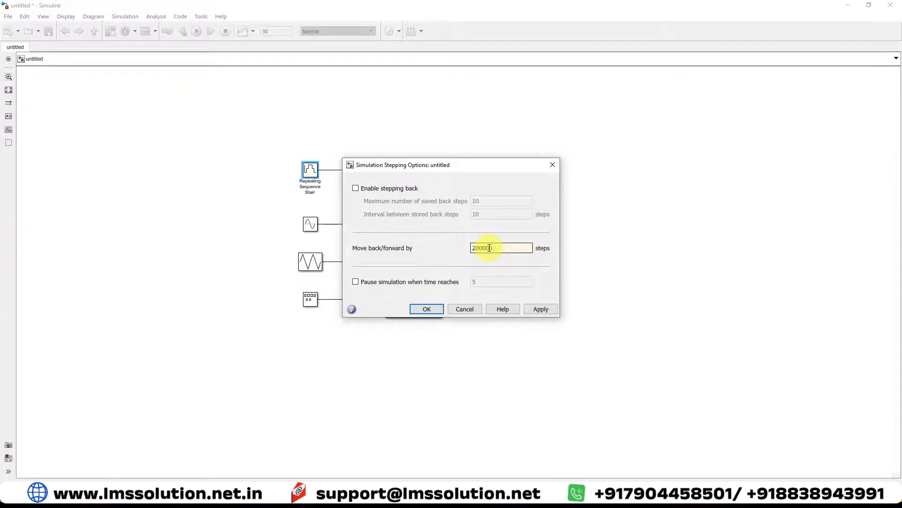
click(427, 309)
Step: Add a Scope block from Simulink Sinks beside the Multiport Switch
double_click(541, 285)
text(scope)
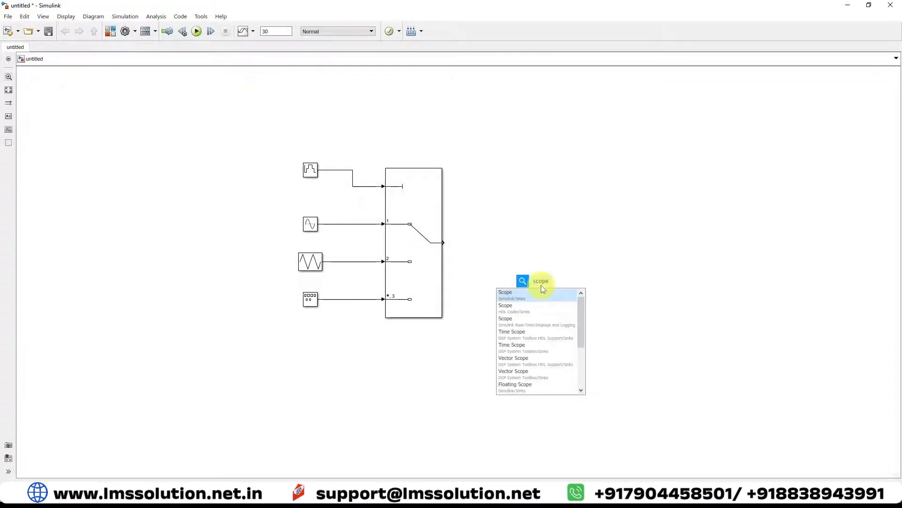
key(Return)
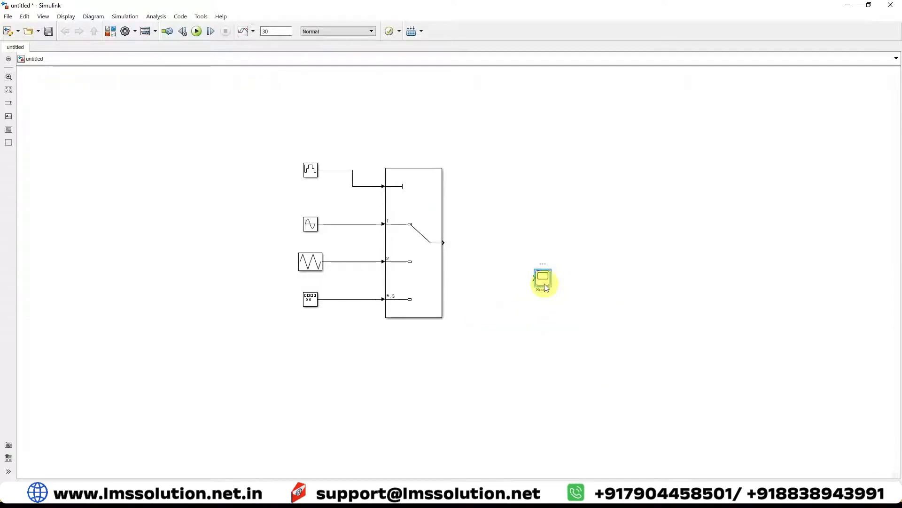
Step: Configure the Scope with 2 input ports and a layout of two vertically stacked displays
double_click(545, 284)
drag(362, 122, 463, 123)
click(465, 135)
click(486, 157)
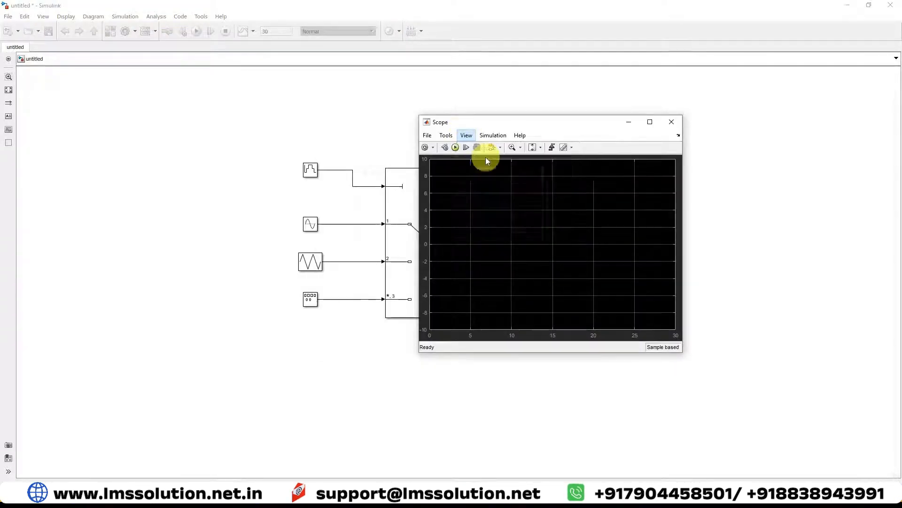
double_click(431, 225)
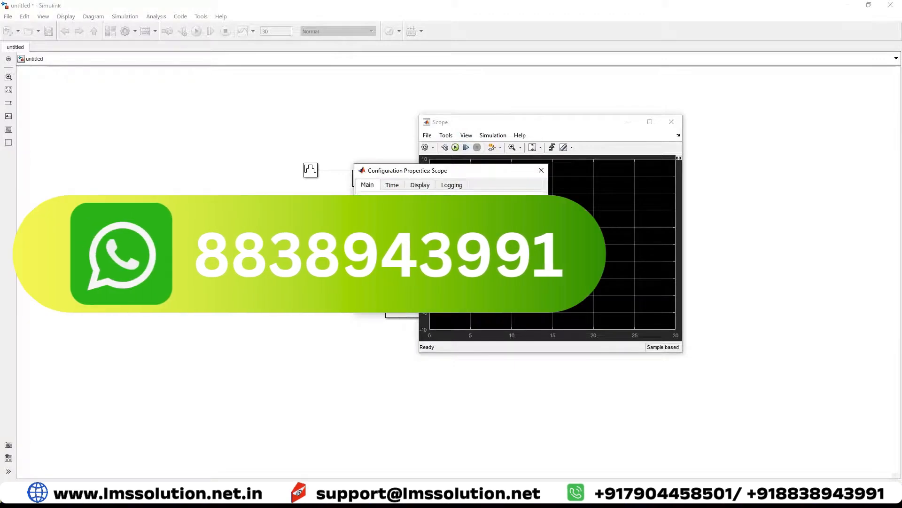
text(2)
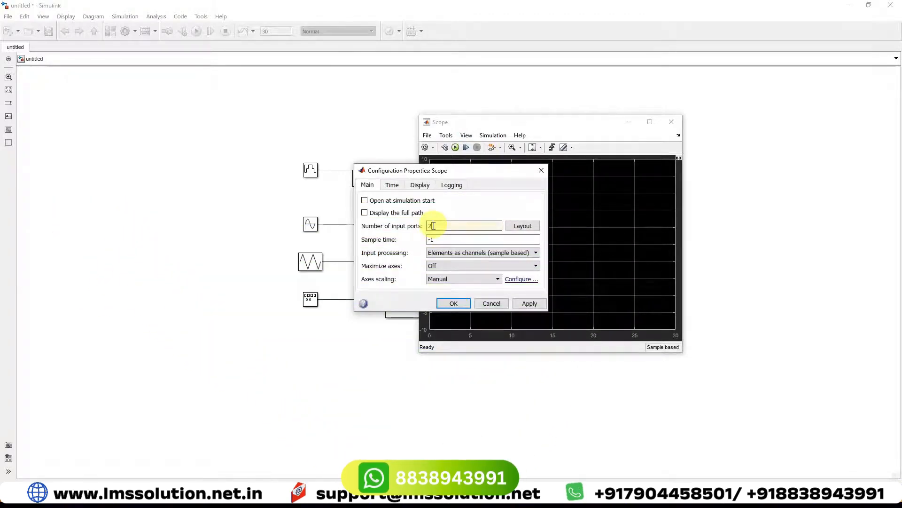
click(521, 226)
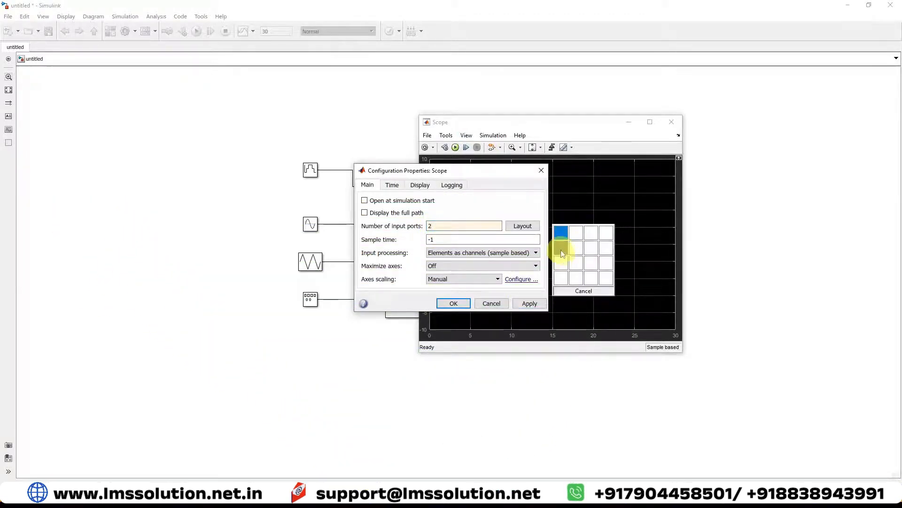
click(561, 251)
click(530, 304)
click(453, 303)
Step: Style the Scope with white backgrounds and black axes, using a blue line in the first display and a red line in the second
right_click(542, 218)
click(562, 246)
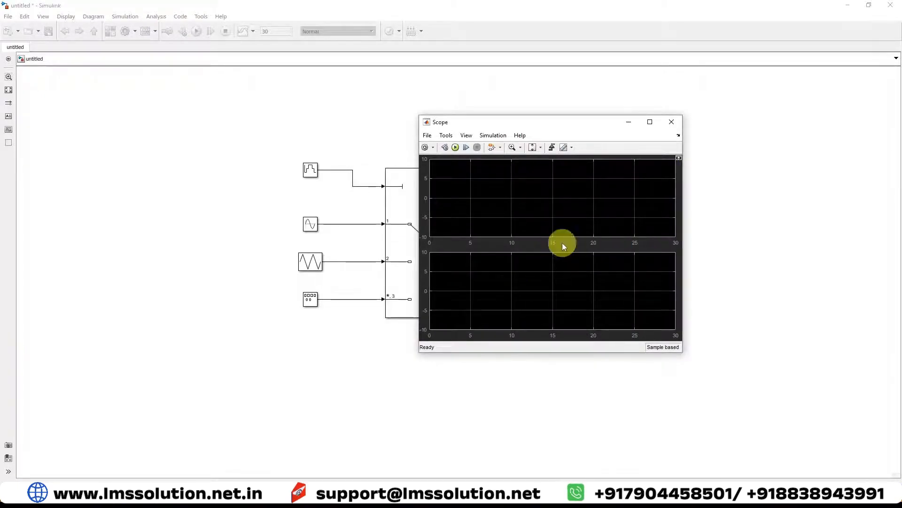
click(501, 326)
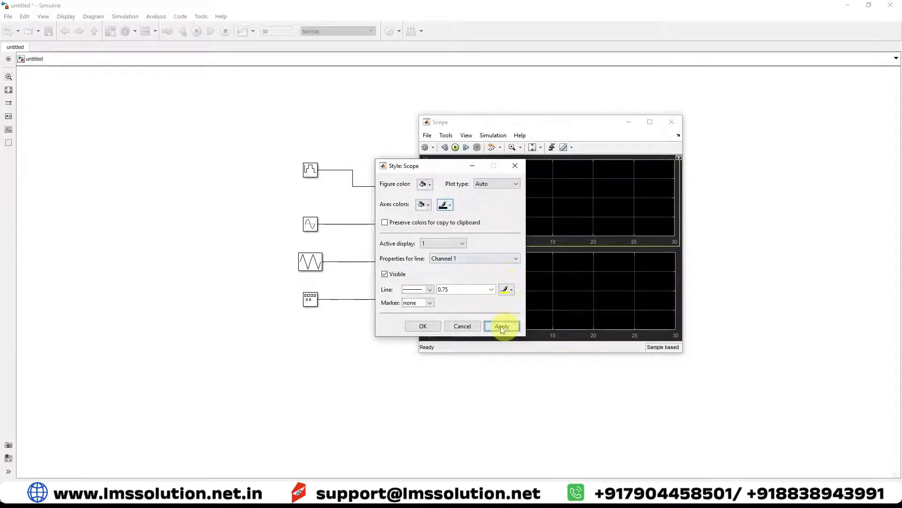
click(423, 325)
right_click(523, 293)
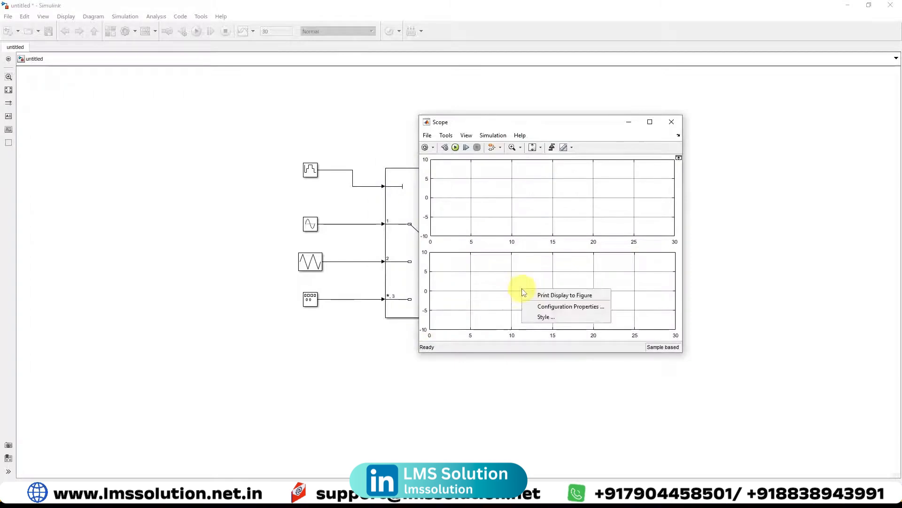
click(672, 122)
Step: Connect the Scope's first input to the stair control signal and its second to the Multiport Switch output, and open the Scope
drag(541, 284, 355, 180)
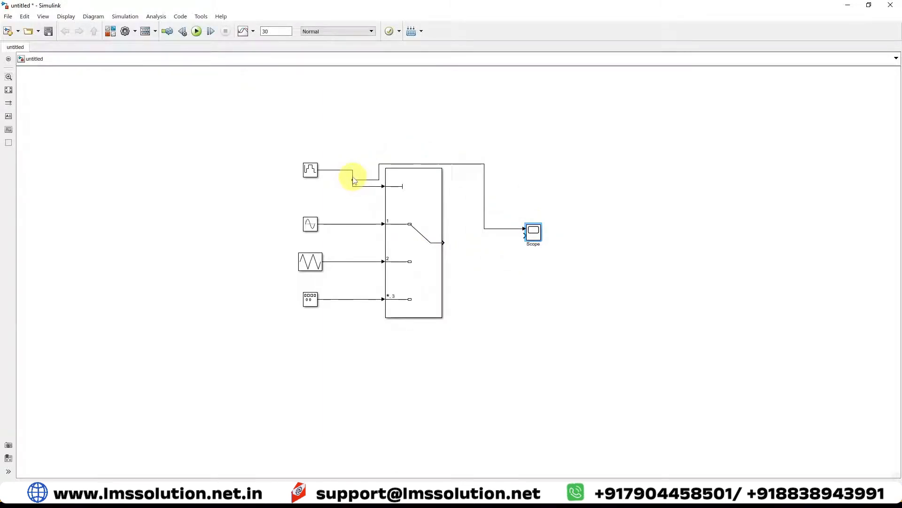
drag(525, 236, 445, 243)
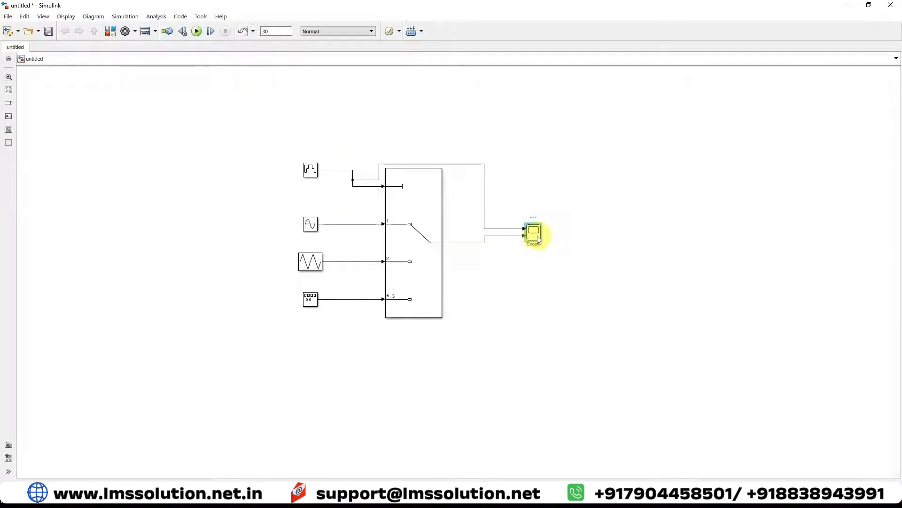
double_click(534, 231)
drag(576, 104, 545, 93)
drag(545, 92, 528, 82)
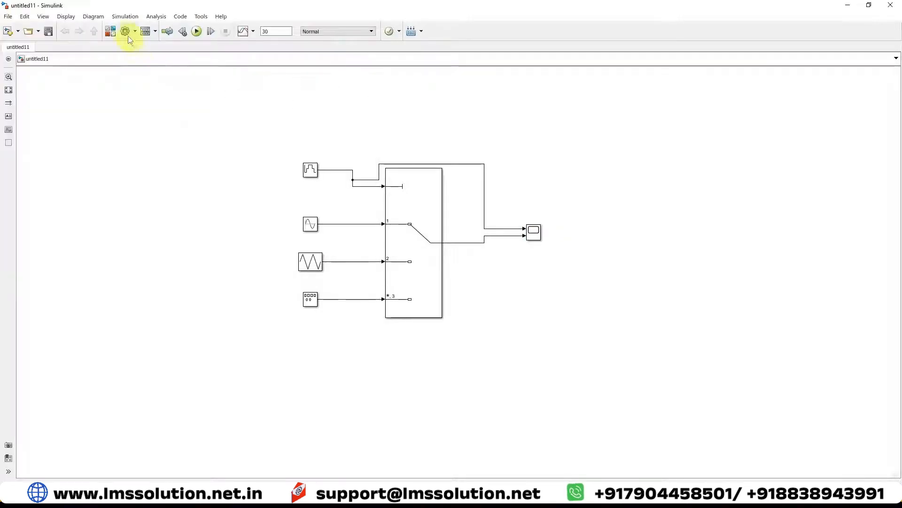
Step: Replace the automatic maximum step size with a numeric value in the model's additional solver parameters
click(126, 33)
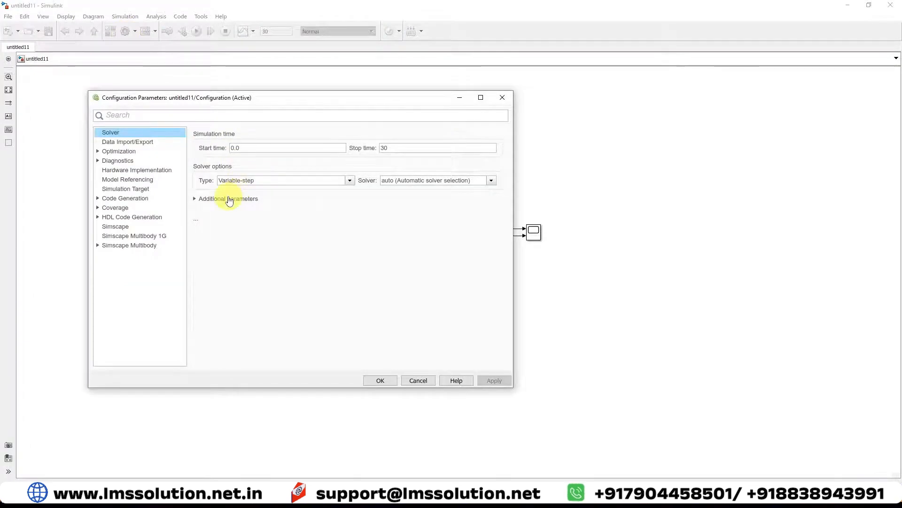
click(222, 201)
double_click(275, 219)
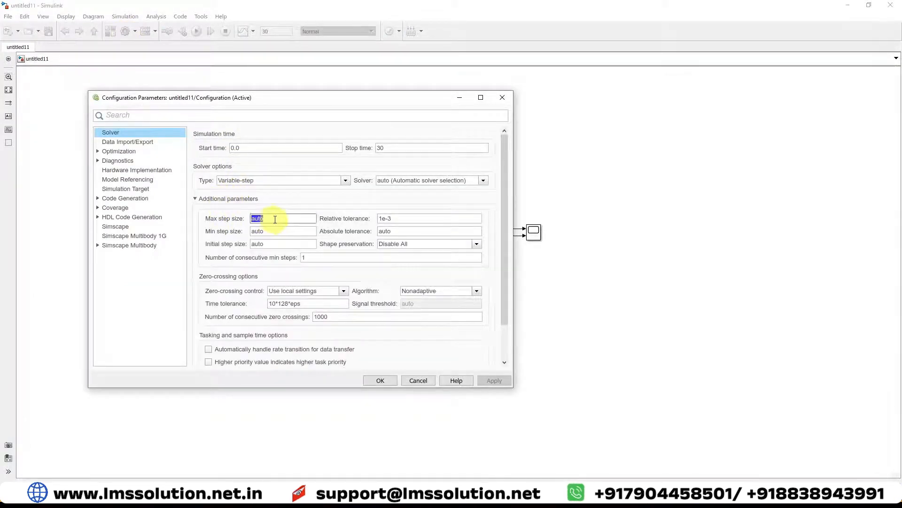
text(1)
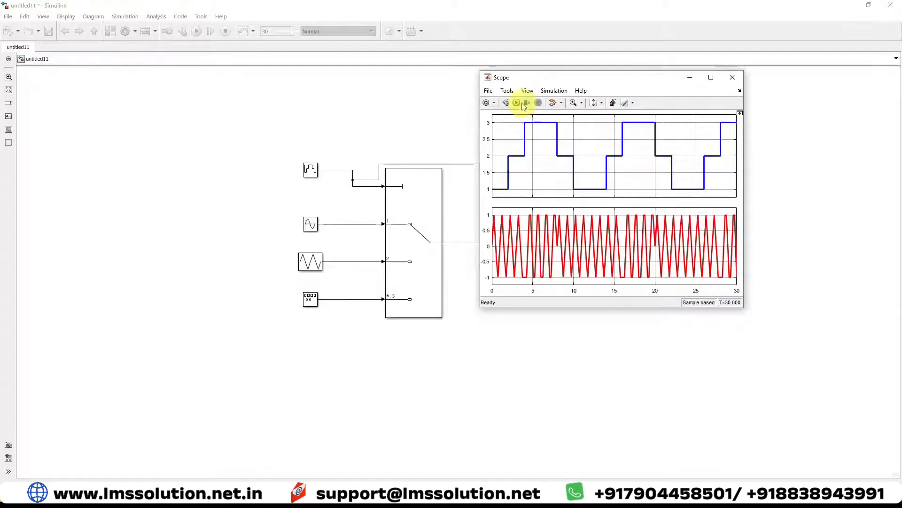
Step: Step the simulation forward to 10 s, with the Scope window enlarged and placed beside the model
click(527, 103)
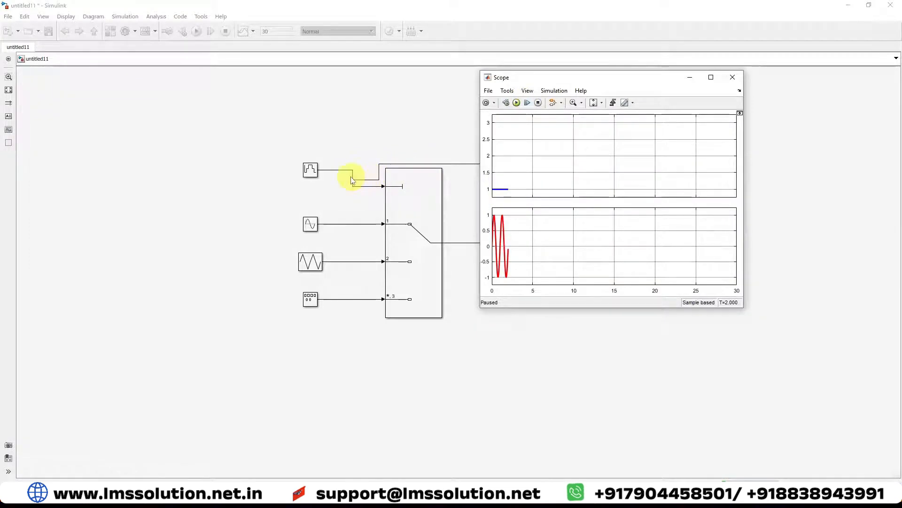
drag(517, 77, 584, 77)
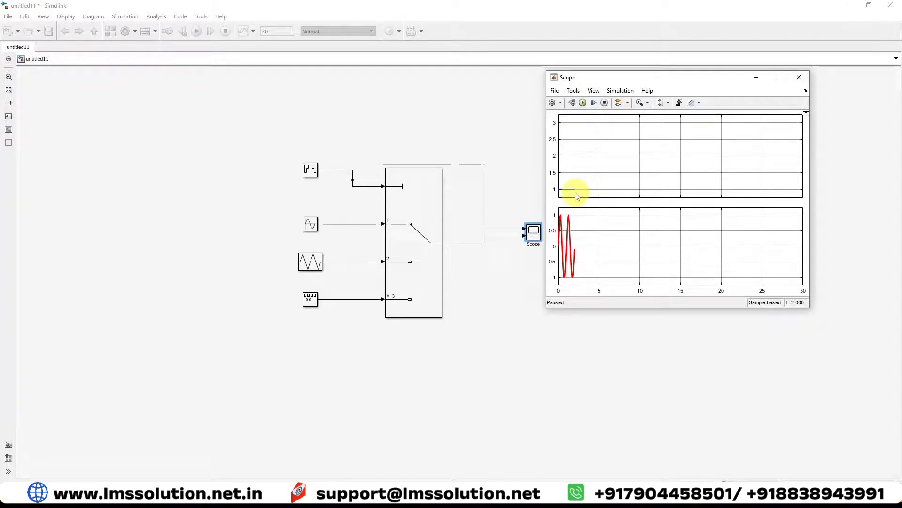
click(595, 103)
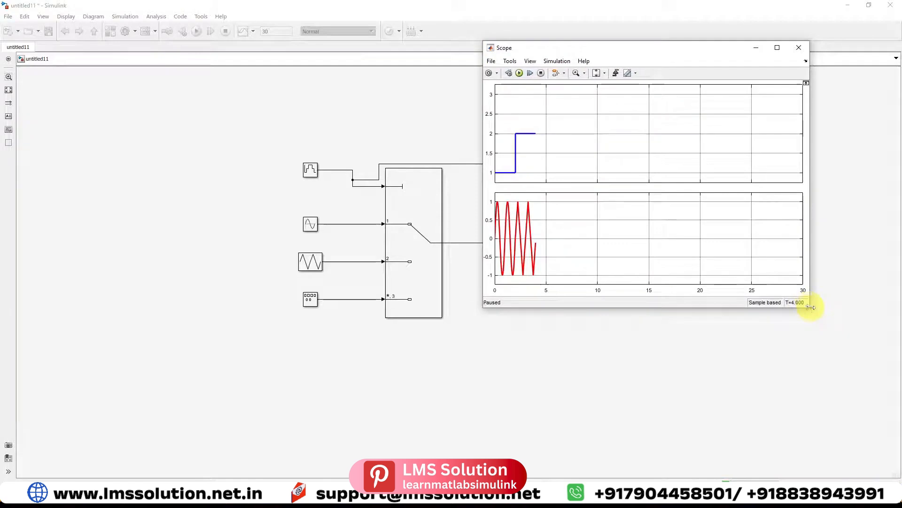
drag(810, 308, 870, 362)
drag(606, 52, 663, 55)
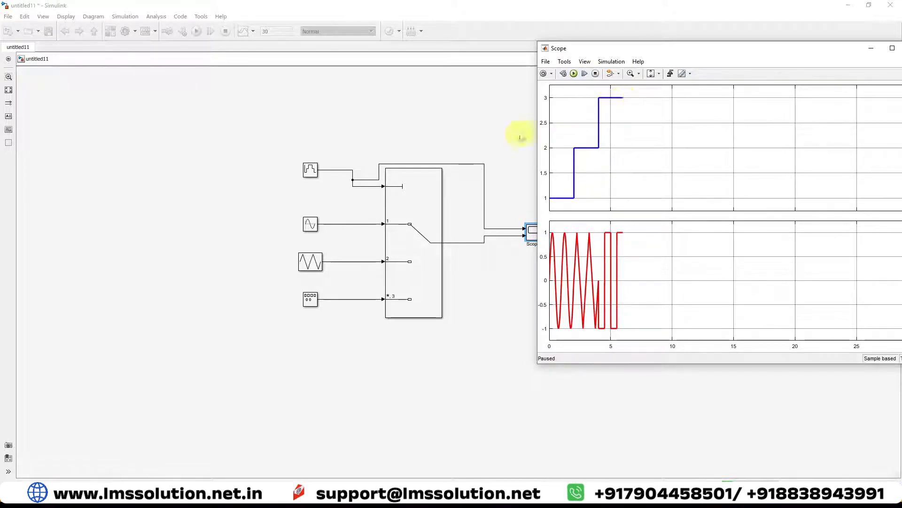
click(585, 73)
click(585, 73)
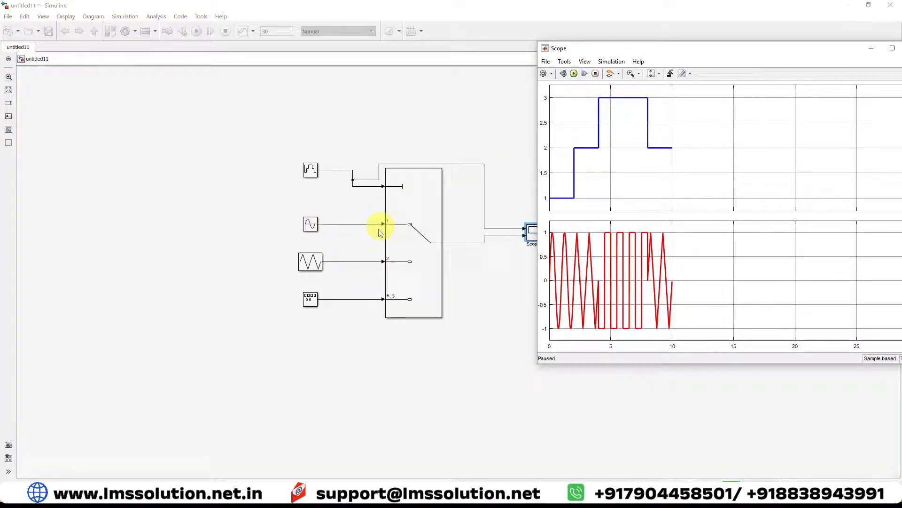
Step: Continue stepping the simulation forward to about 28 s with the whole Scope window in view
click(575, 74)
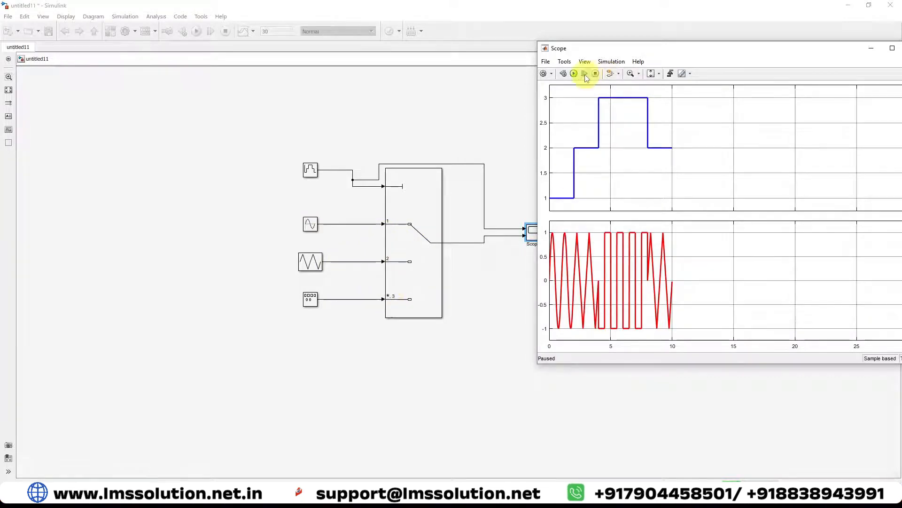
click(575, 74)
drag(597, 54, 569, 55)
click(557, 76)
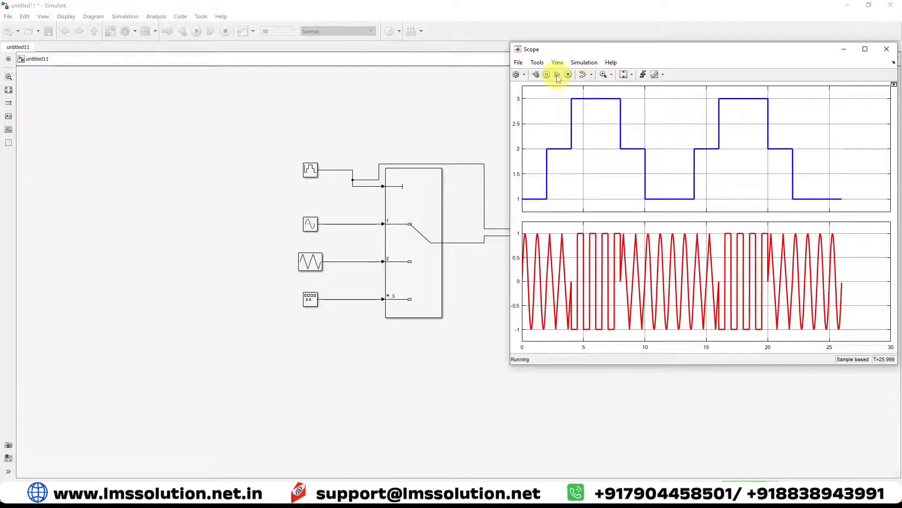
click(557, 75)
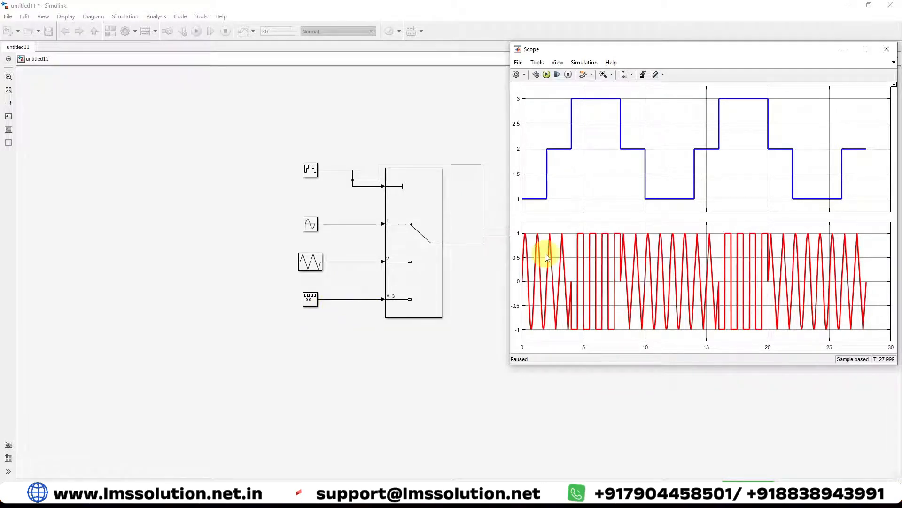
key(ctrl+2)
mouse_move(534, 226)
mouse_down()
mouse_move(511, 293)
mouse_move(528, 323)
mouse_move(549, 252)
mouse_move(532, 225)
mouse_move(550, 322)
mouse_move(573, 287)
mouse_move(580, 227)
mouse_move(564, 252)
mouse_move(578, 322)
mouse_move(600, 249)
mouse_move(573, 255)
mouse_up()
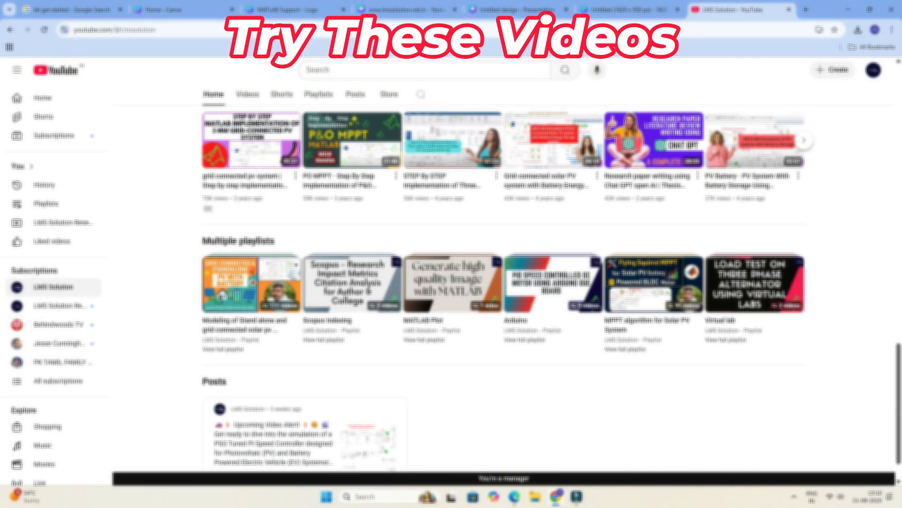
scroll(553, 237, down, 1)
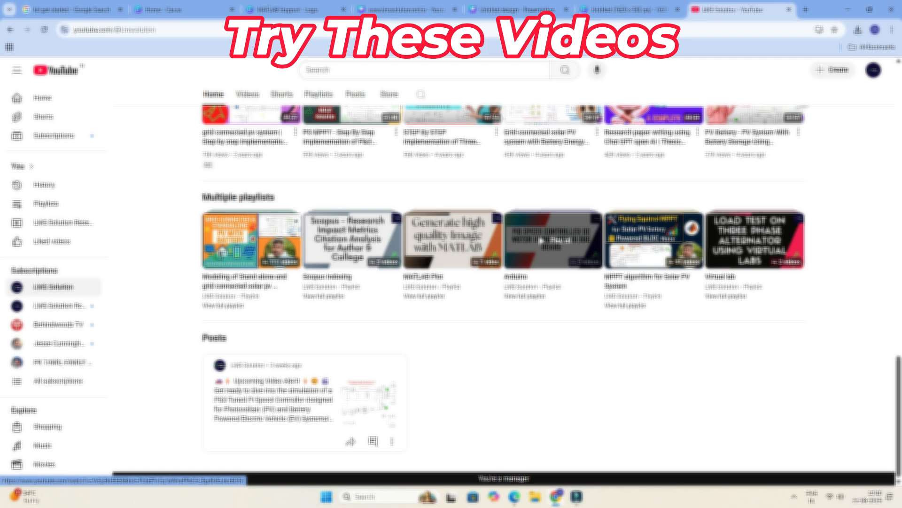
scroll(554, 239, up, 20)
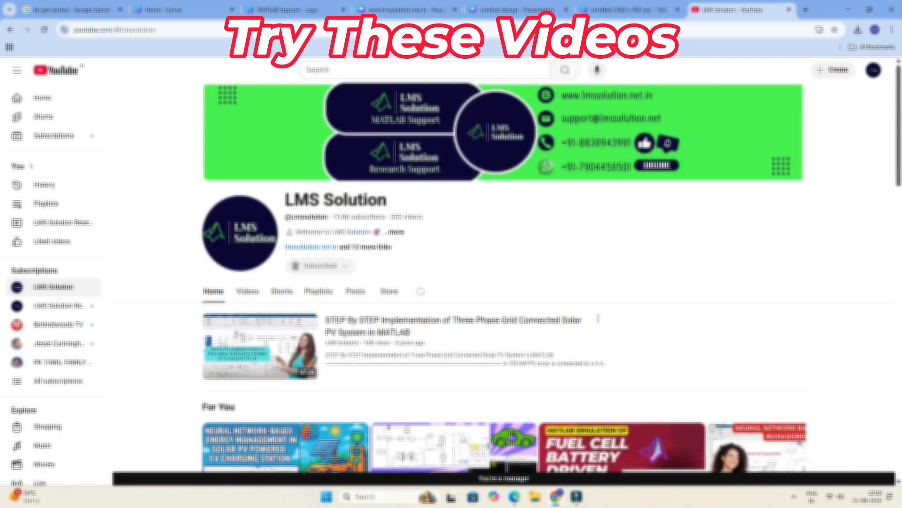
scroll(554, 238, down, 16)
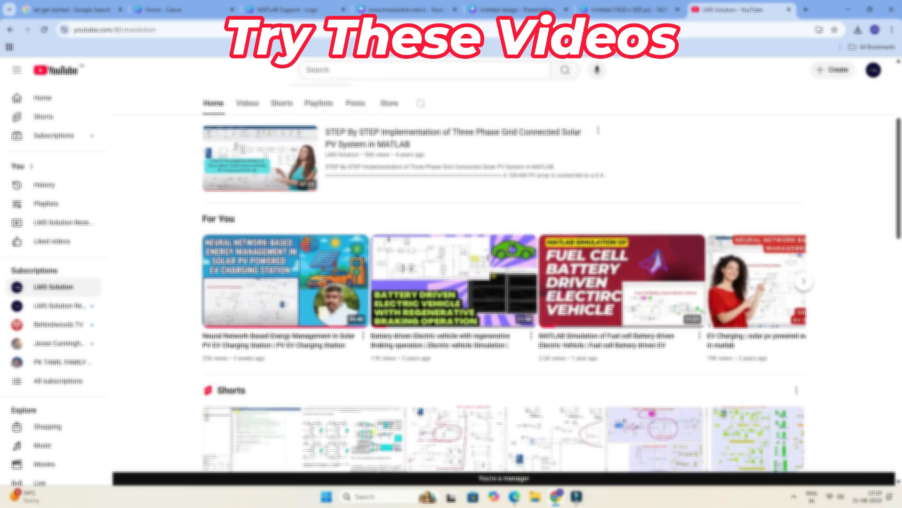
scroll(554, 239, down, 7)
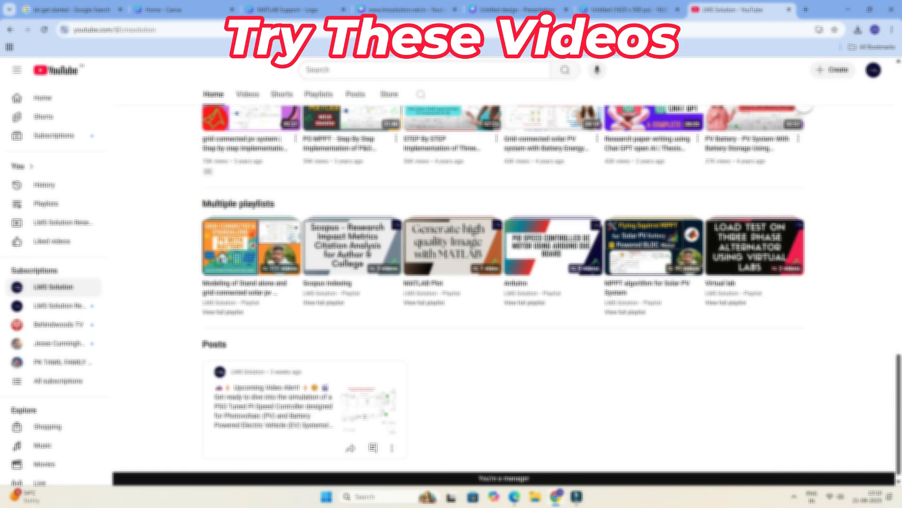
scroll(554, 239, up, 17)
scroll(504, 277, up, 12)
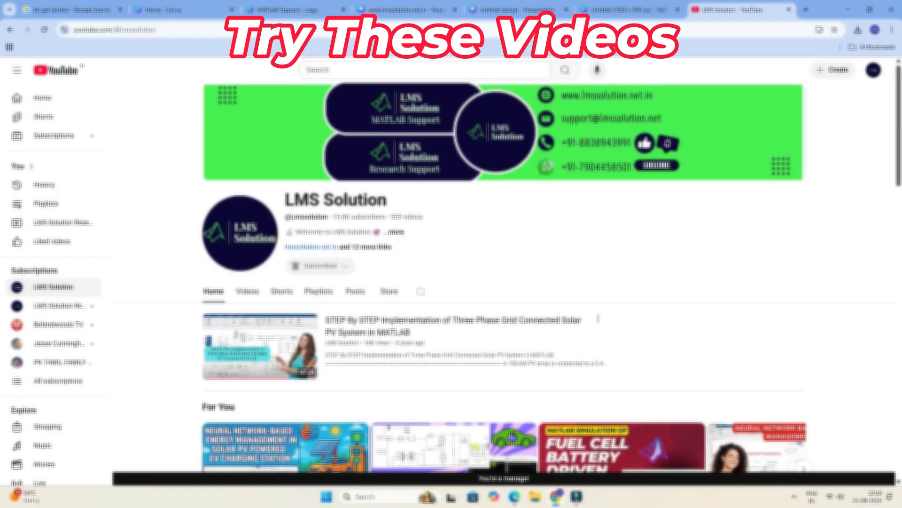
click(389, 291)
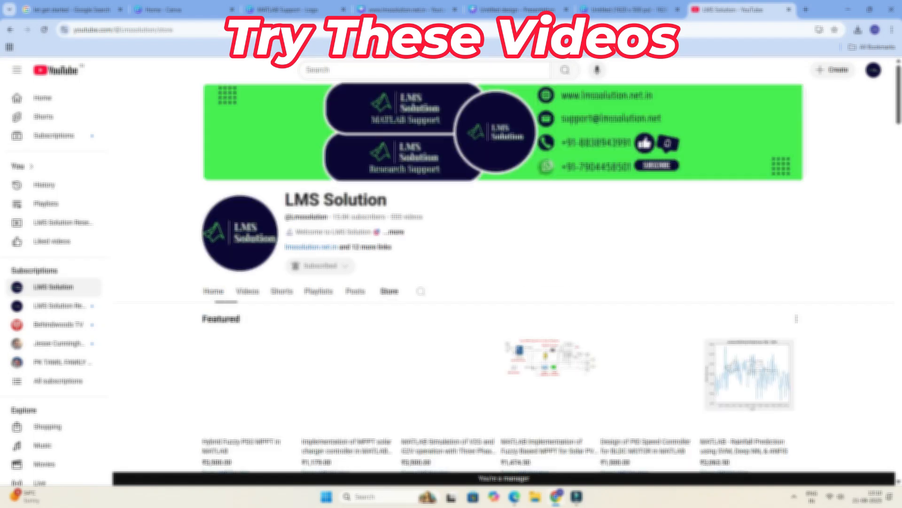